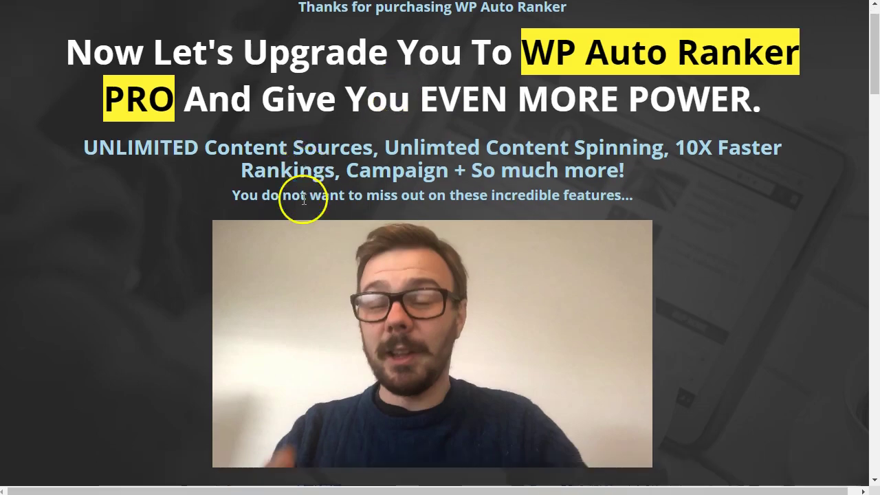
- Review the unlimited content sources, posting and spinning features on the WP Auto Ranker PRO upgrade page
scroll(277, 208, "down", 9)
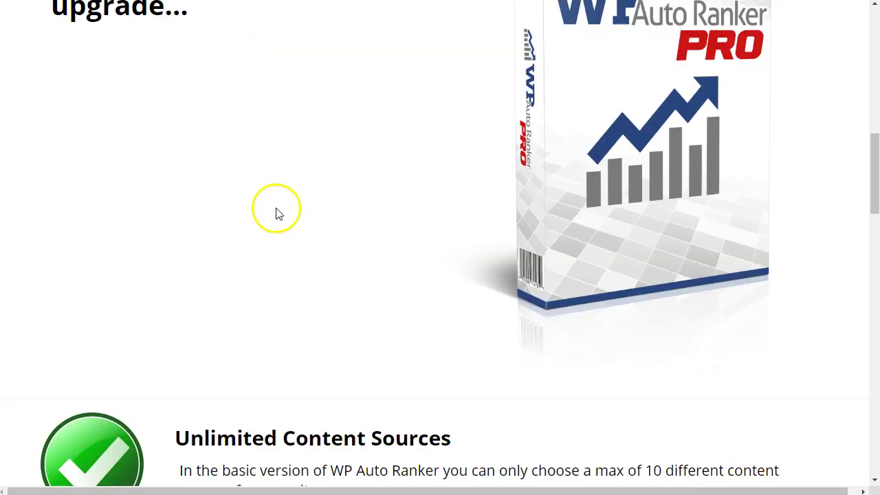
left_click_drag(195, 98, 461, 64)
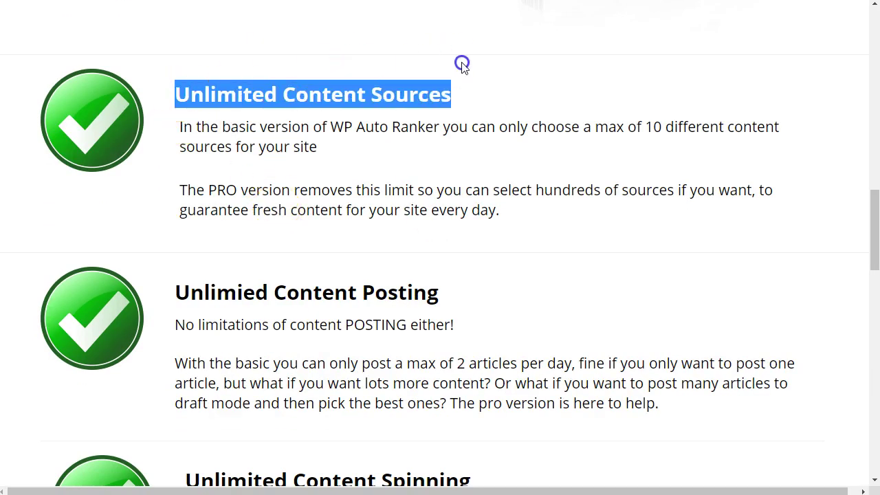
left_click(394, 95)
left_click_drag(177, 295, 476, 291)
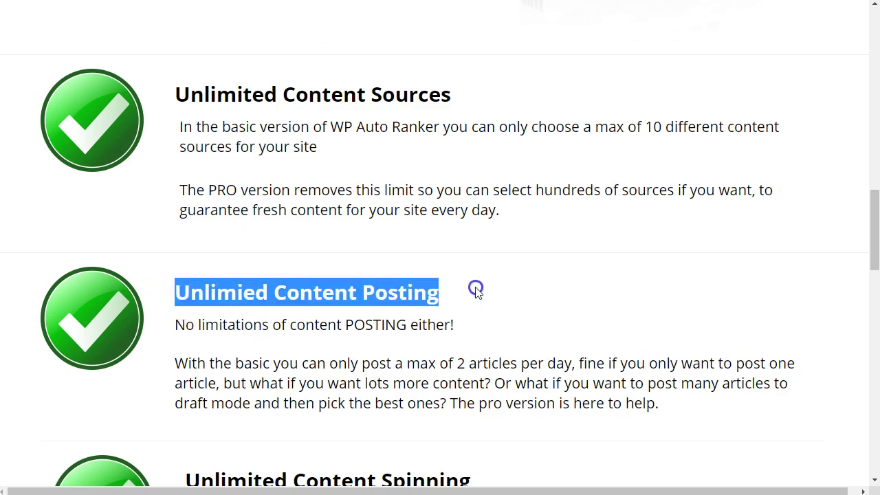
left_click(434, 294)
scroll(355, 224, "down", 3)
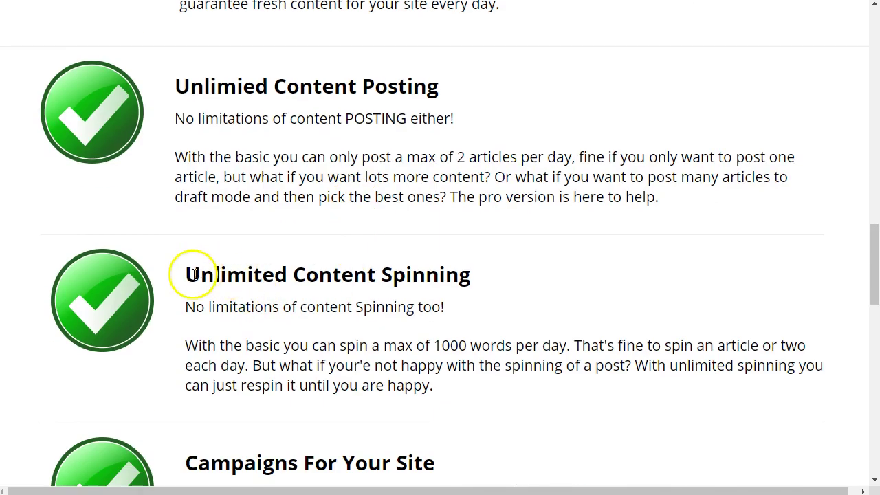
left_click_drag(187, 275, 564, 272)
left_click(373, 275)
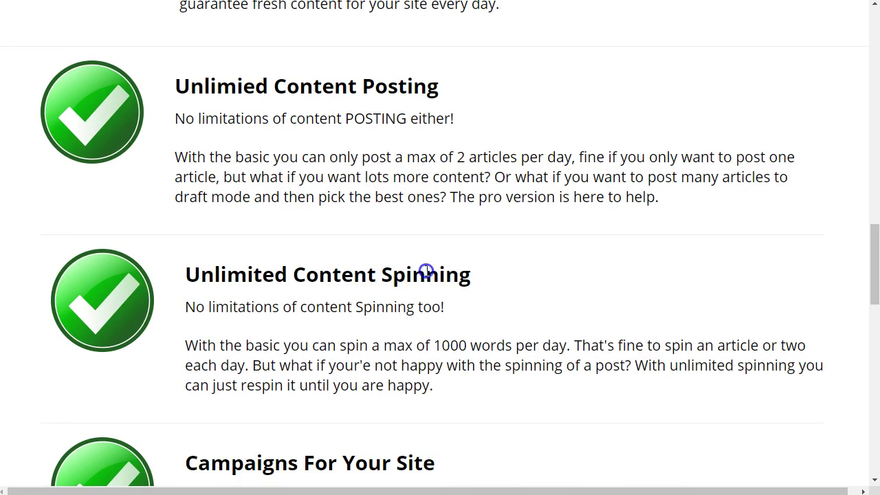
triple_click(426, 271)
left_click(426, 273)
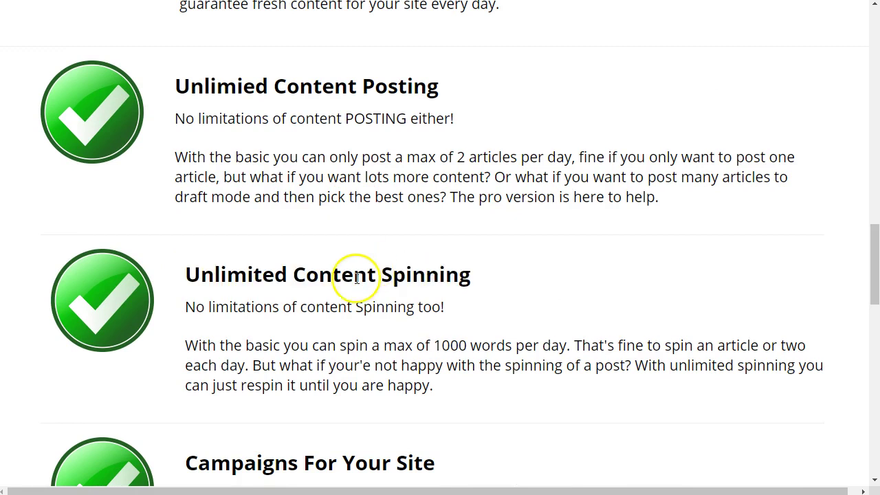
- Read the campaigns, manual testing and bonus sections of the PRO offer, and the WP Auto Ranker license prices
scroll(337, 253, "down", 4)
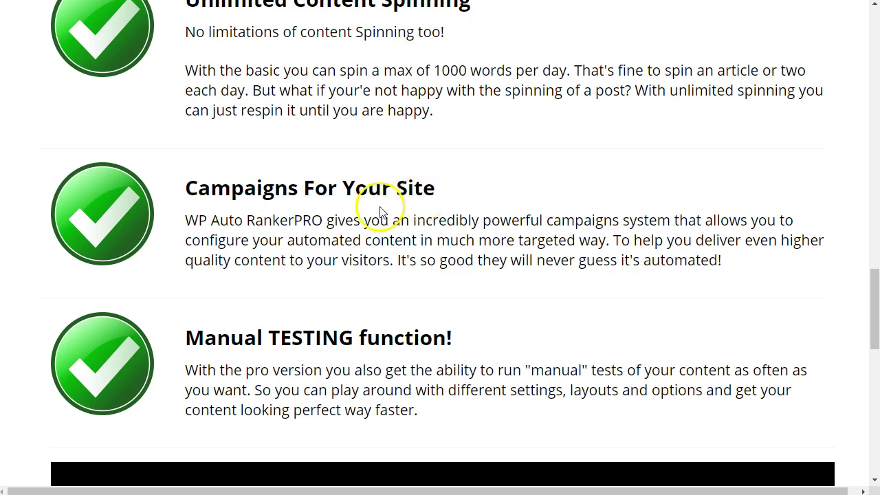
scroll(380, 208, "down", 2)
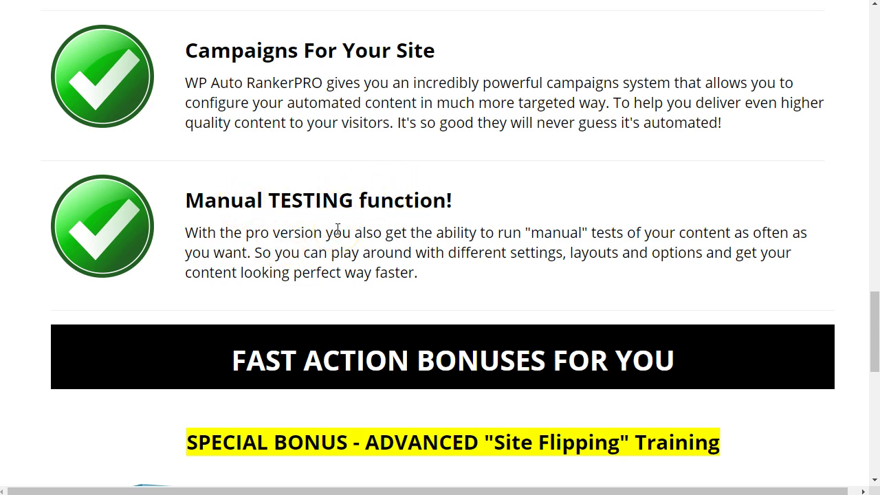
scroll(319, 216, "down", 10)
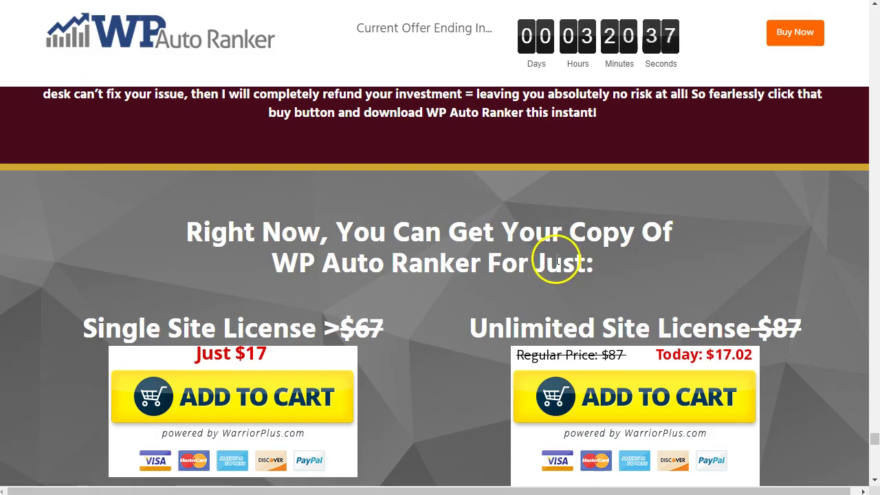
scroll(543, 258, "down", 1)
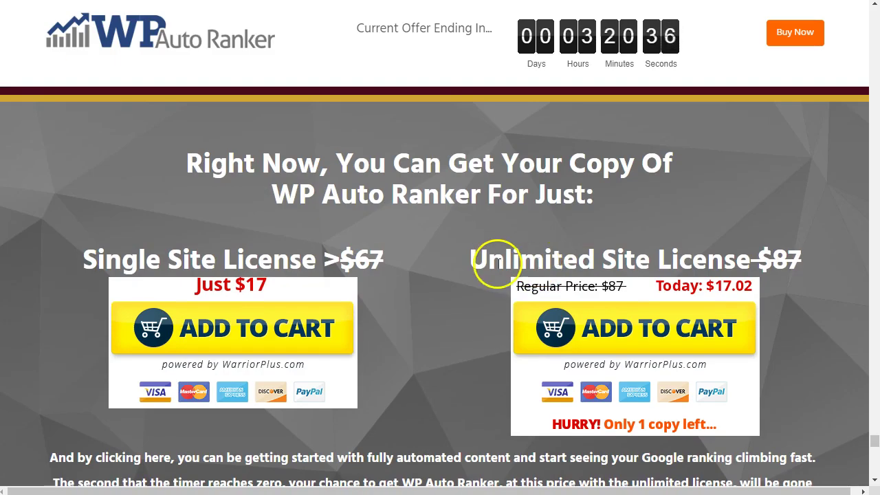
scroll(507, 263, "down", 2)
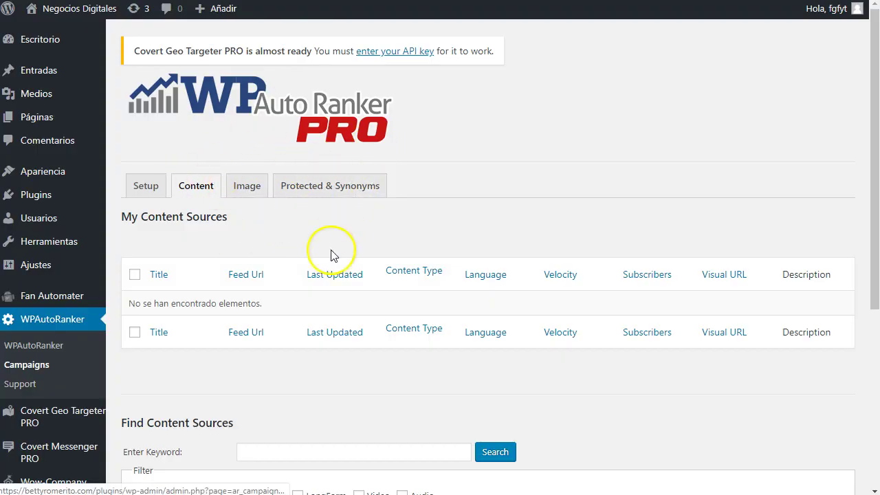
- Under Find Content Sources, set the filter to Article and Video content, Spanish language and velocity 10+
scroll(330, 251, "down", 1)
scroll(302, 262, "down", 3)
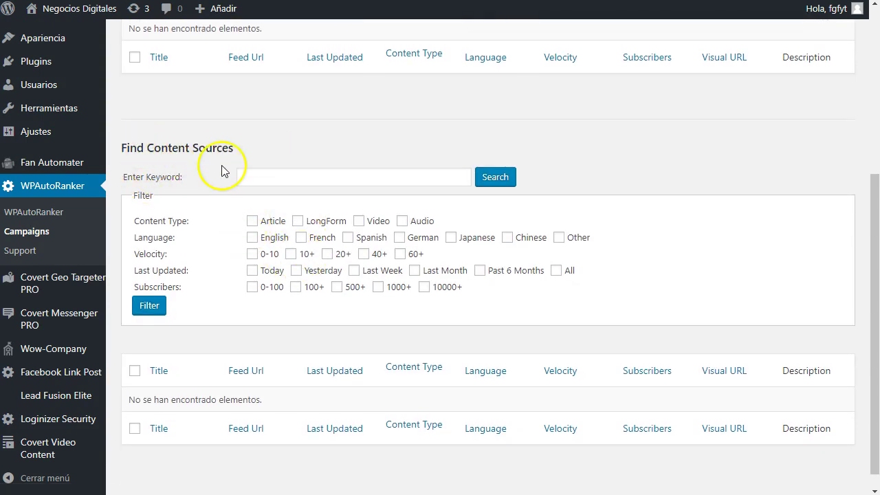
left_click(308, 178)
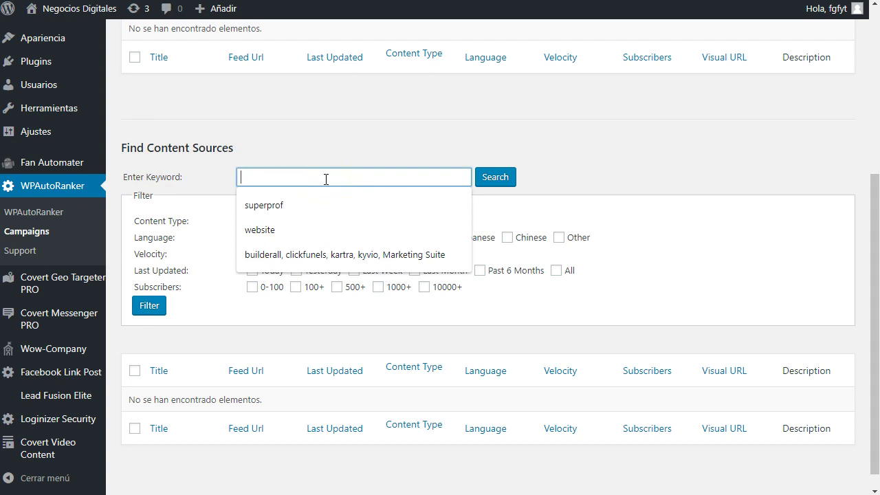
left_click(345, 141)
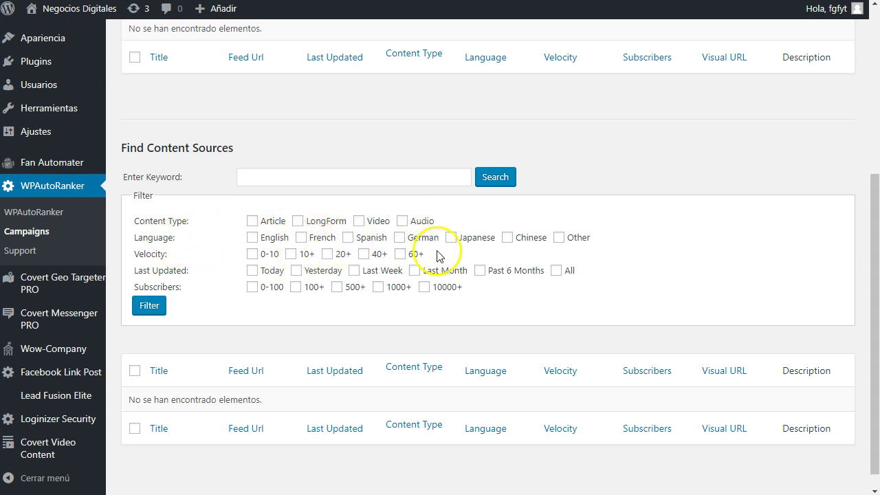
left_click(349, 237)
left_click(252, 222)
left_click(358, 222)
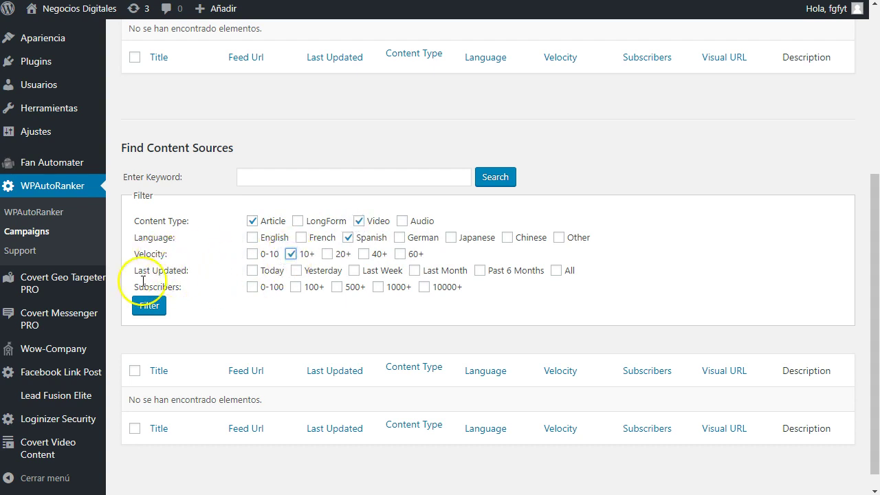
- Filter content sources by last update Today, Yesterday and Last Week, and by 100+ subscribers
left_click(354, 273)
left_click(296, 272)
left_click(253, 272)
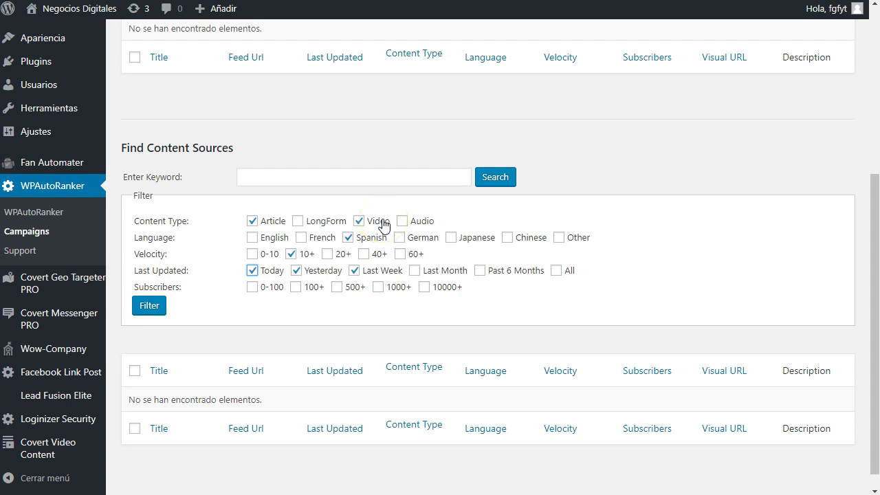
left_click(296, 287)
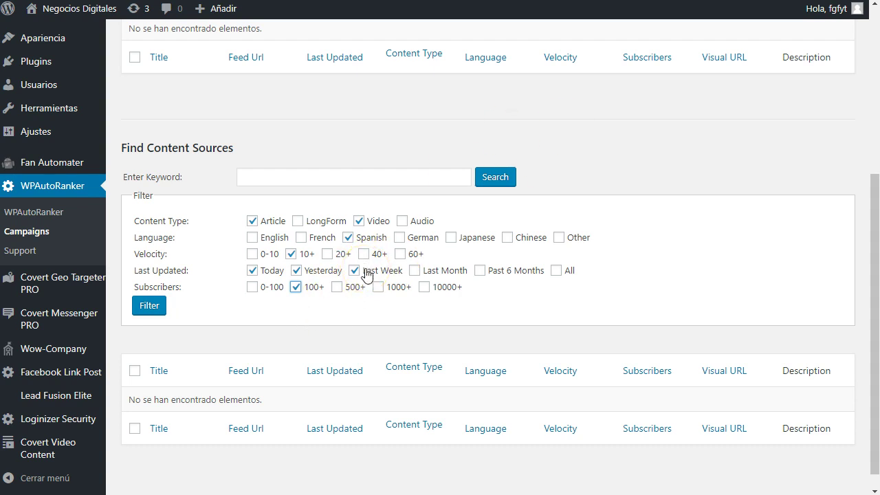
- Search for content sources with the keyword "Diseño web"
scroll(367, 275, "up", 4)
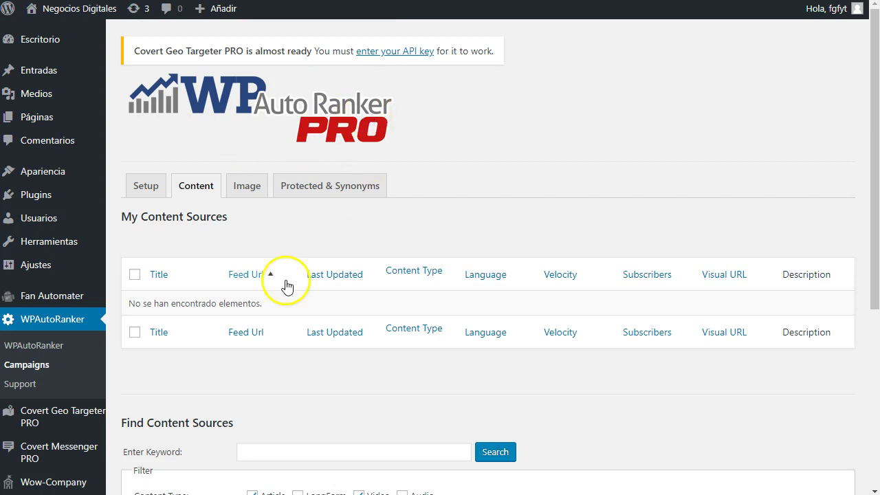
scroll(318, 246, "down", 4)
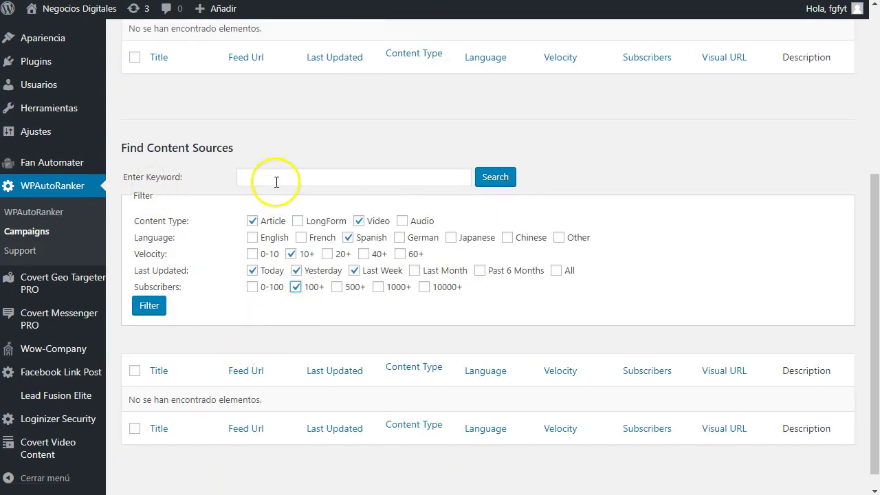
left_click(330, 179)
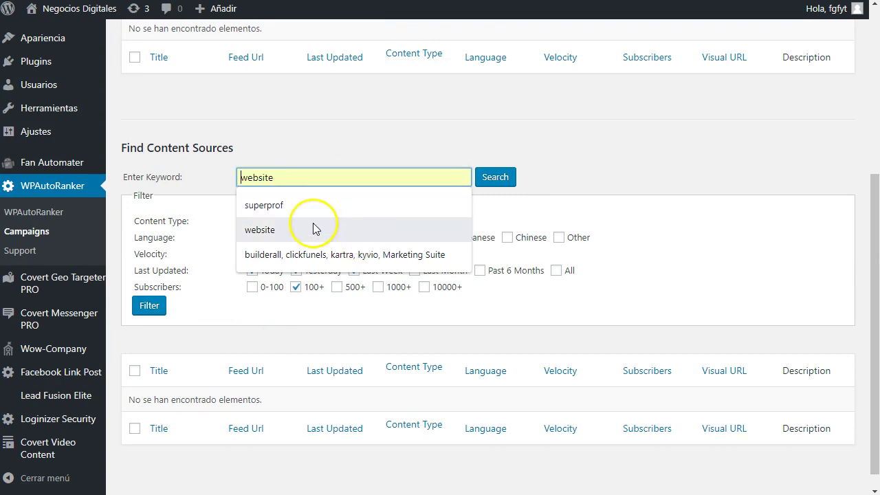
left_click(298, 178)
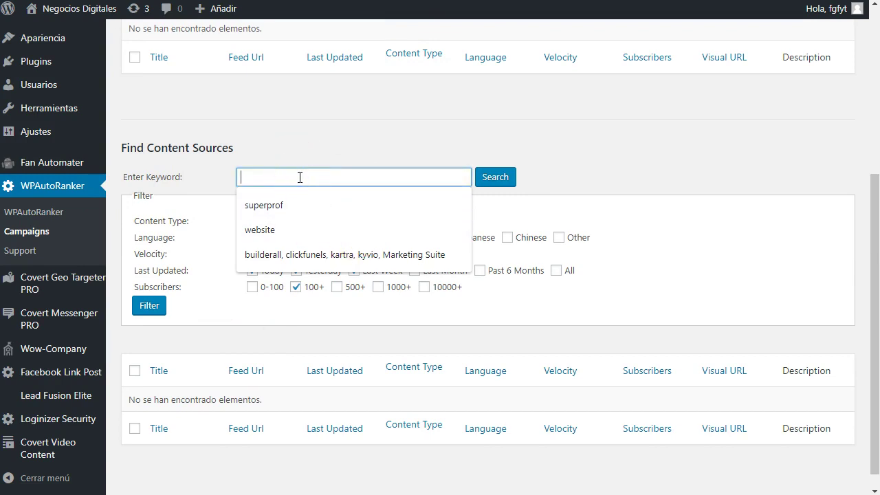
type("Diseño web")
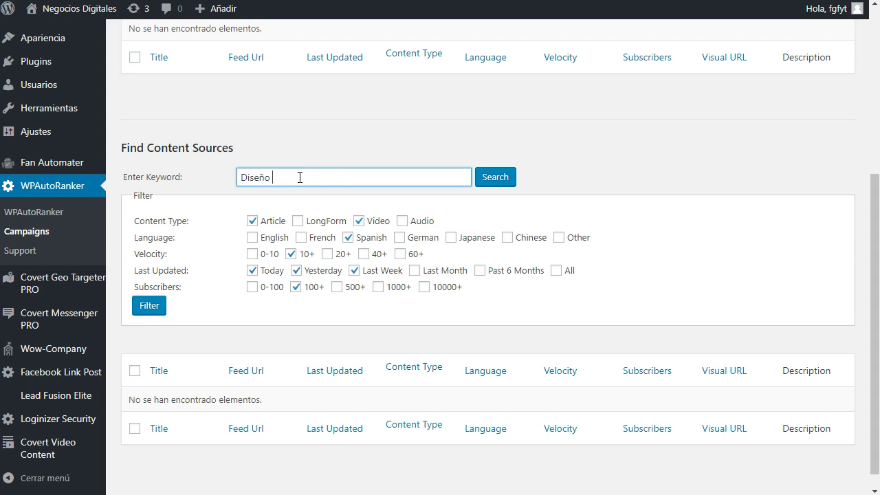
left_click(492, 180)
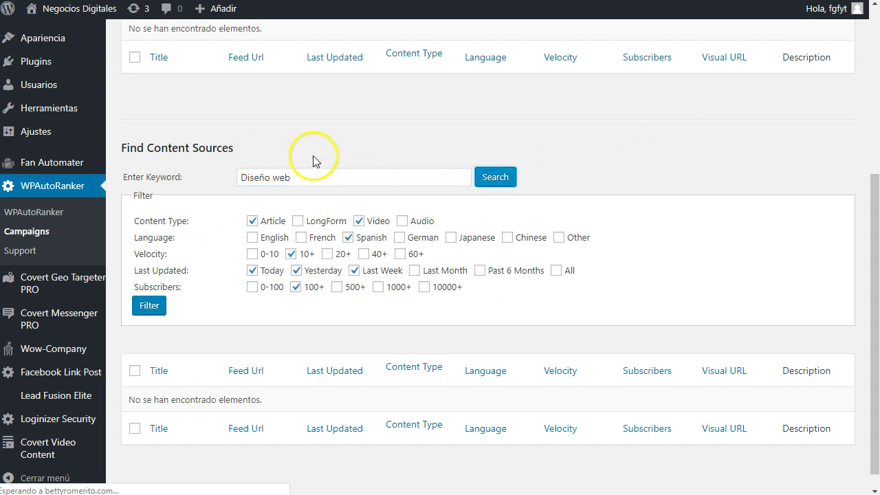
- Look through the found content sources, checking their titles, feed URLs, languages and subscriber numbers
scroll(313, 234, "down", 7)
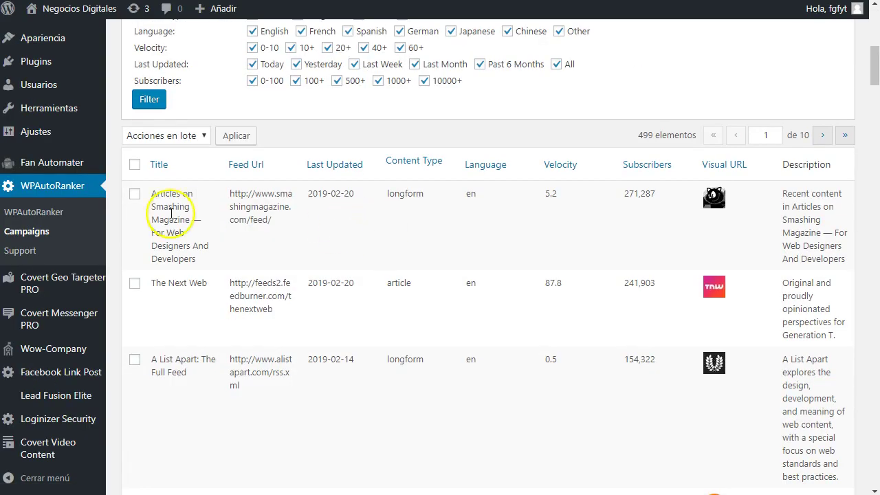
scroll(314, 267, "up", 2)
scroll(268, 282, "down", 2)
scroll(279, 272, "down", 2)
scroll(269, 273, "down", 15)
scroll(275, 297, "down", 20)
scroll(277, 298, "down", 8)
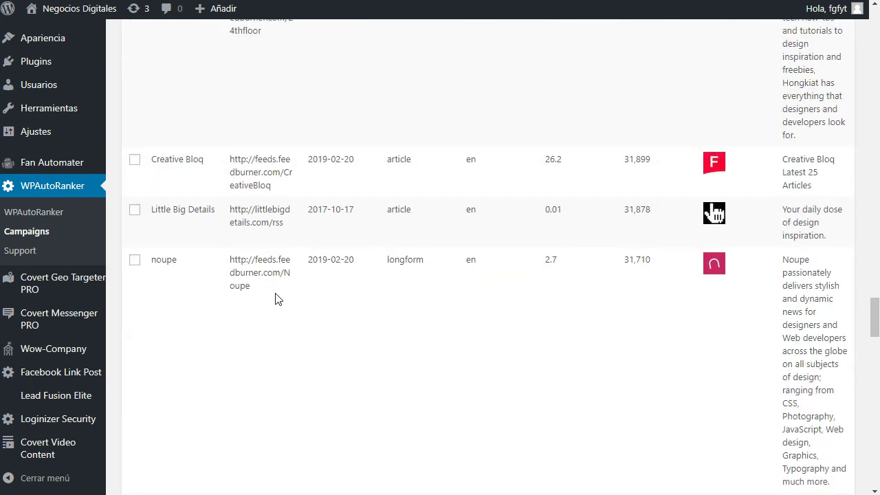
scroll(275, 297, "down", 10)
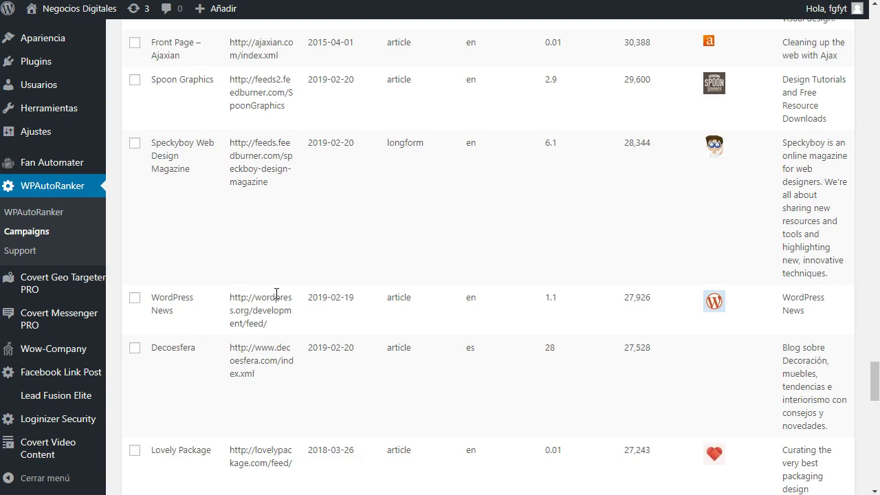
key("Home")
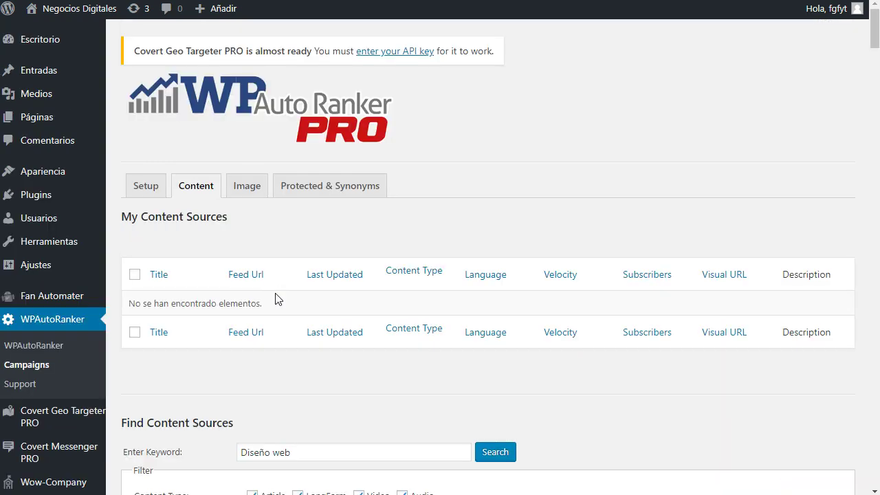
- Open the campaign's image settings and examine the Pixabay image search section
left_click(244, 192)
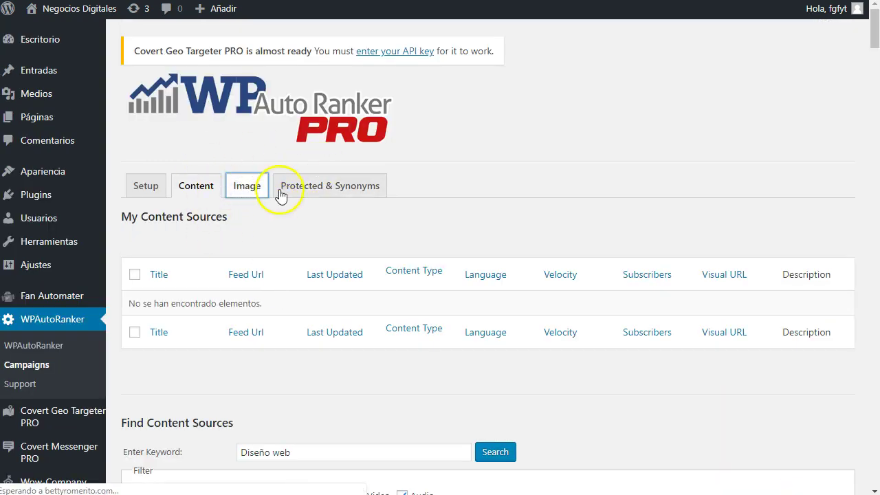
scroll(248, 213, "down", 3)
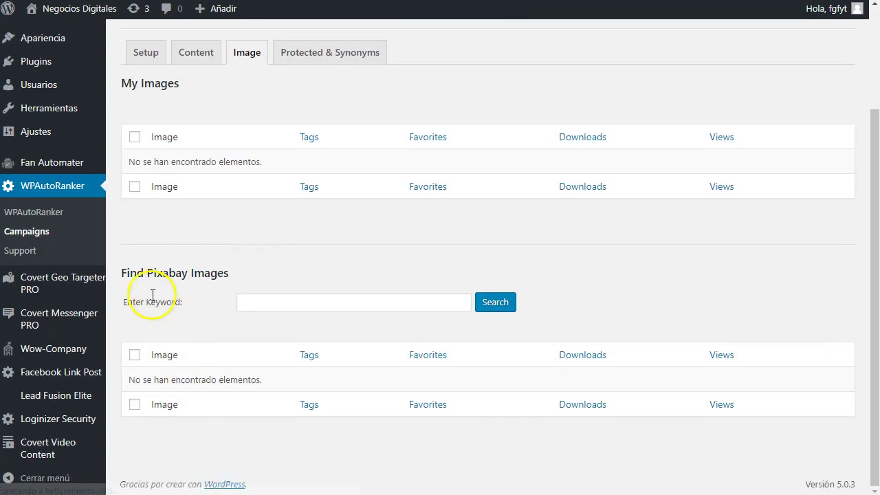
triple_click(122, 273)
left_click(196, 304)
left_click(191, 269)
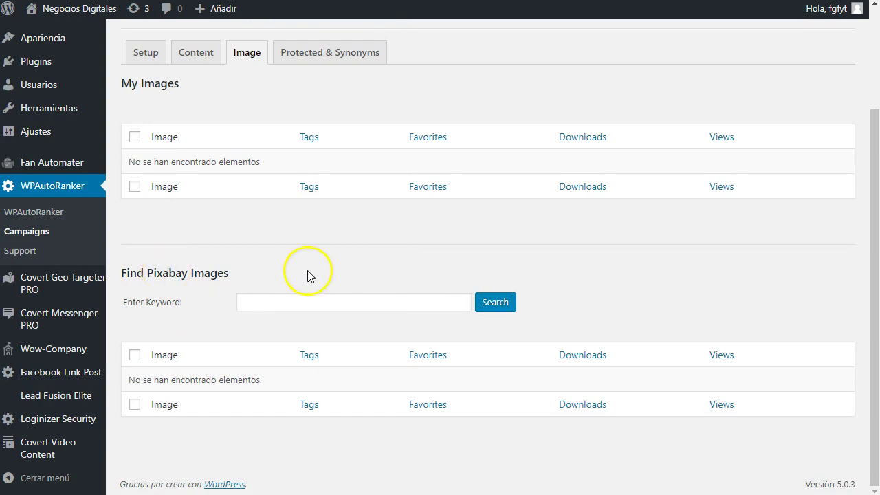
- Open the campaign's protected words and synonyms settings and examine the protected word field and the required synonym format
scroll(307, 274, "up", 1)
left_click(332, 127)
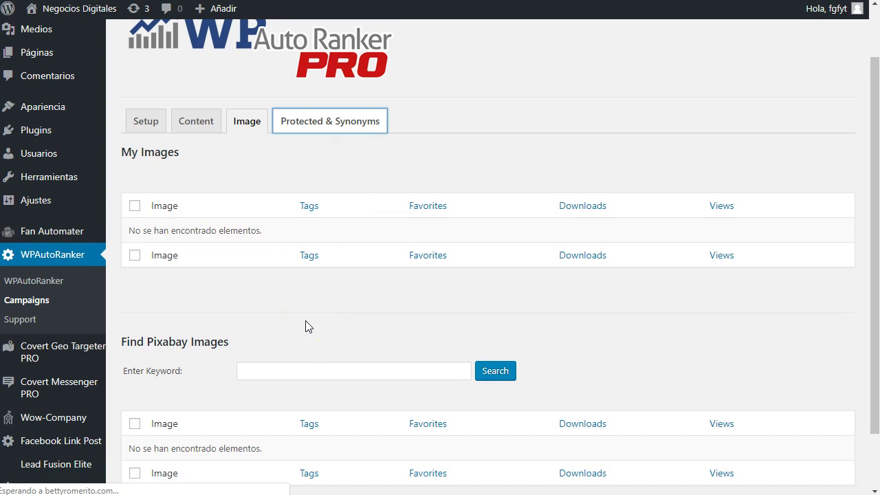
scroll(357, 279, "down", 1)
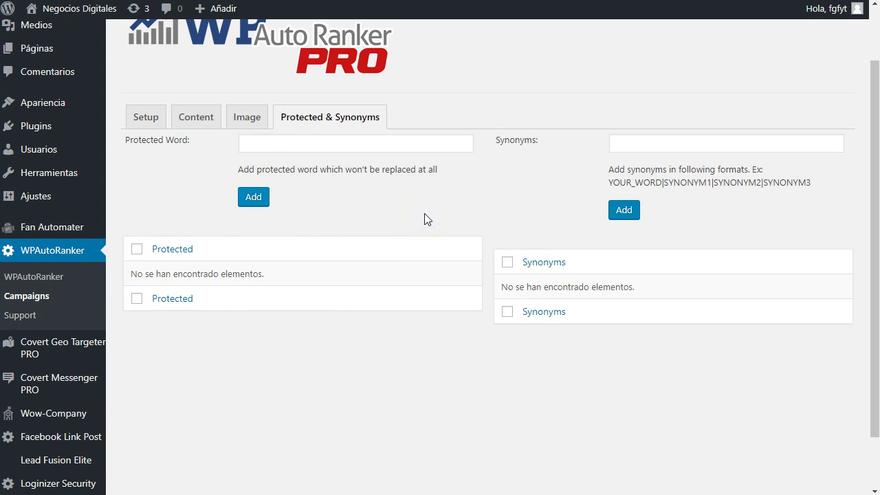
left_click(364, 142)
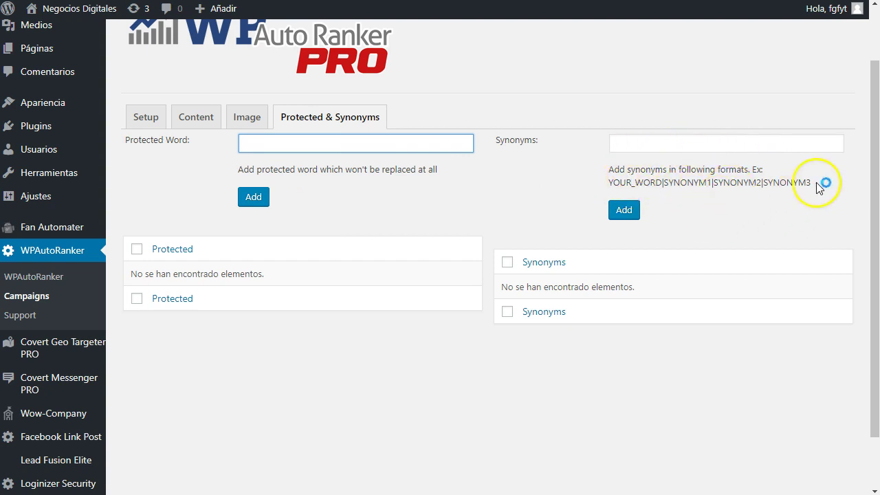
left_click_drag(814, 188, 601, 186)
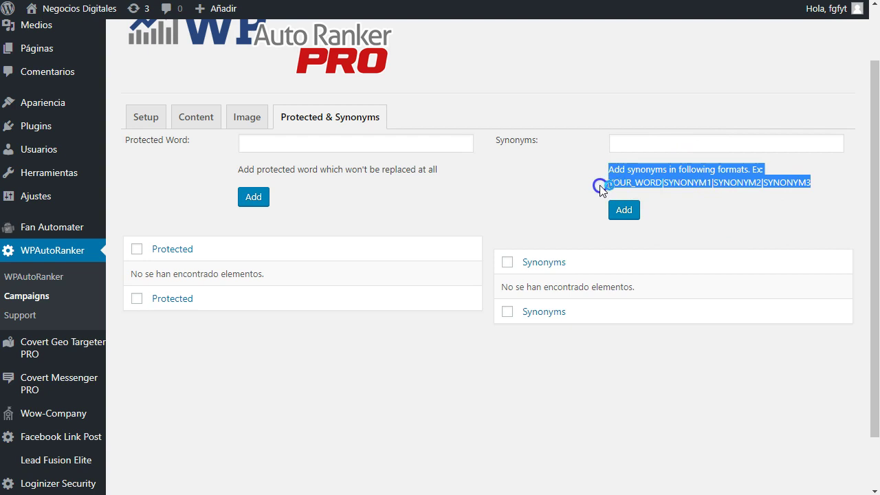
left_click(689, 223)
- Open the campaign's setup settings and examine the campaign name and Feedly access token fields
left_click(145, 117)
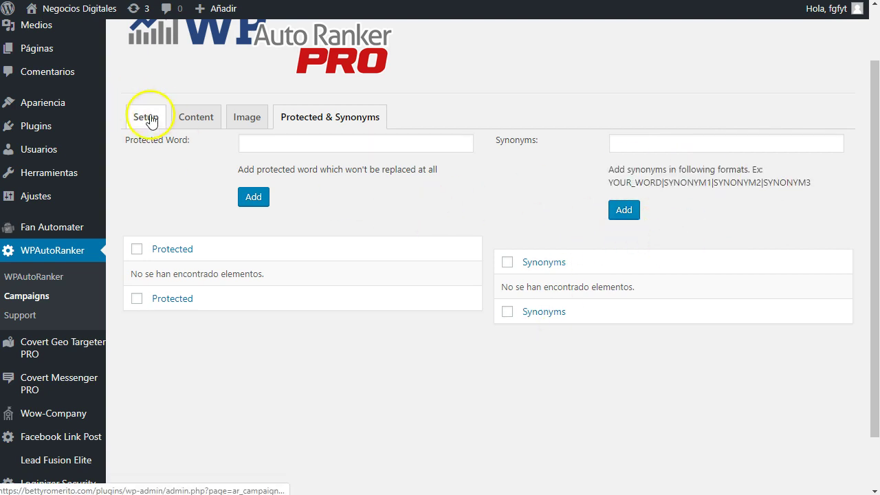
left_click(275, 292)
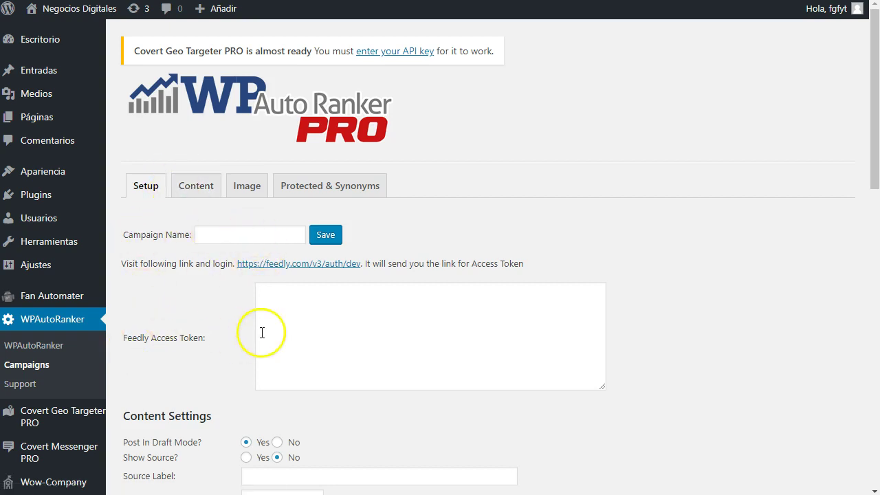
scroll(262, 333, "down", 1)
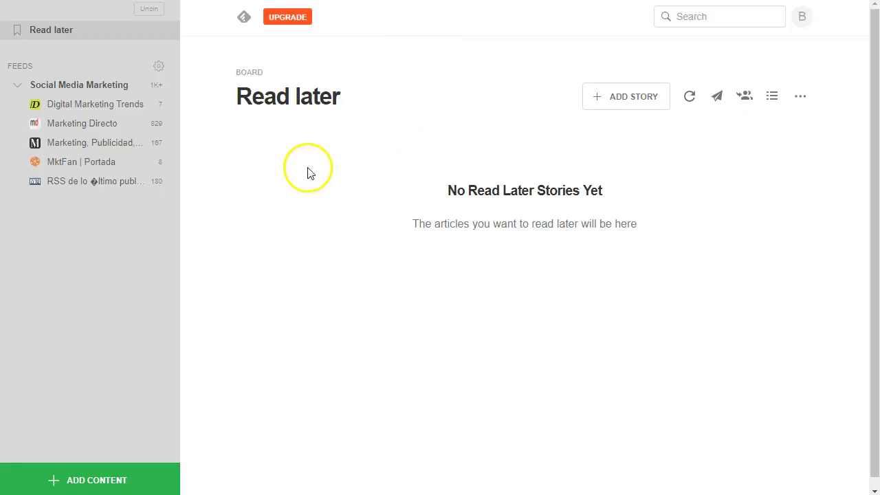
- Look at the Social Media Marketing feed in Feedly and return to the campaign's Feedly access token field
left_click(101, 90)
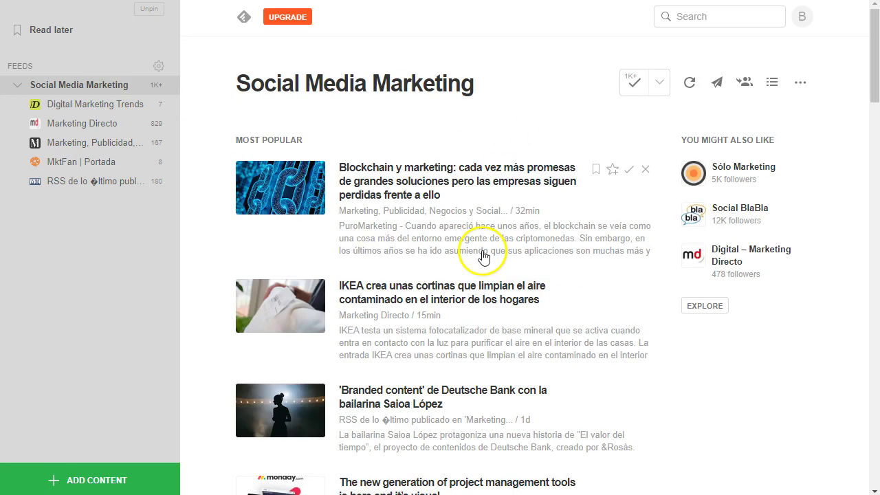
left_click(801, 83)
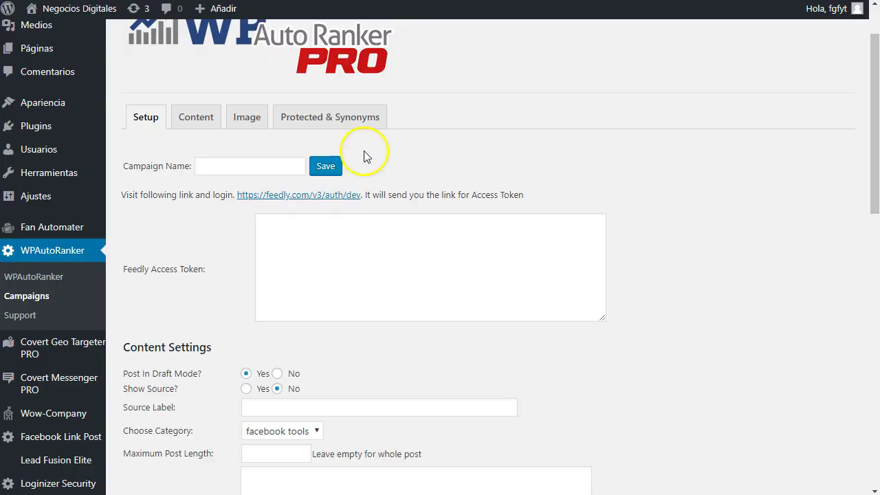
left_click(318, 247)
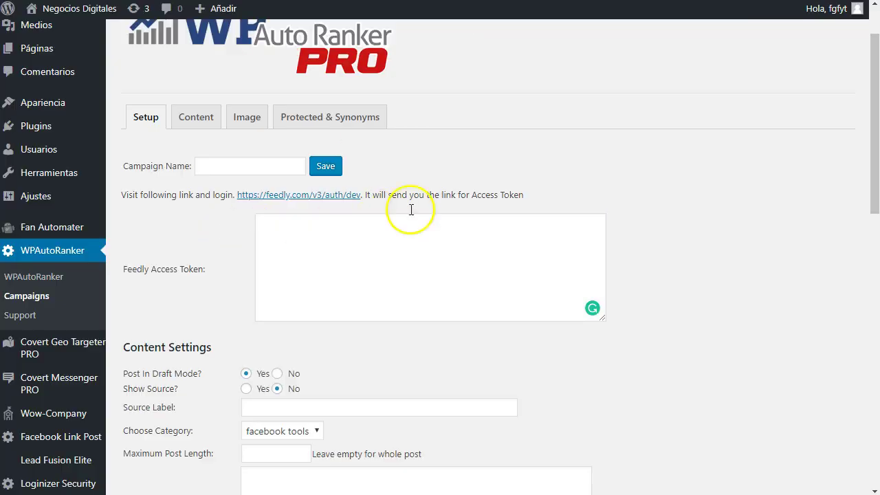
- Enter the intro spintax "{Nuevo video|contenido nuevo|nuevo para ti|fresquito de hoy}" in the campaign's content settings
scroll(674, 280, "down", 1)
scroll(673, 280, "down", 3)
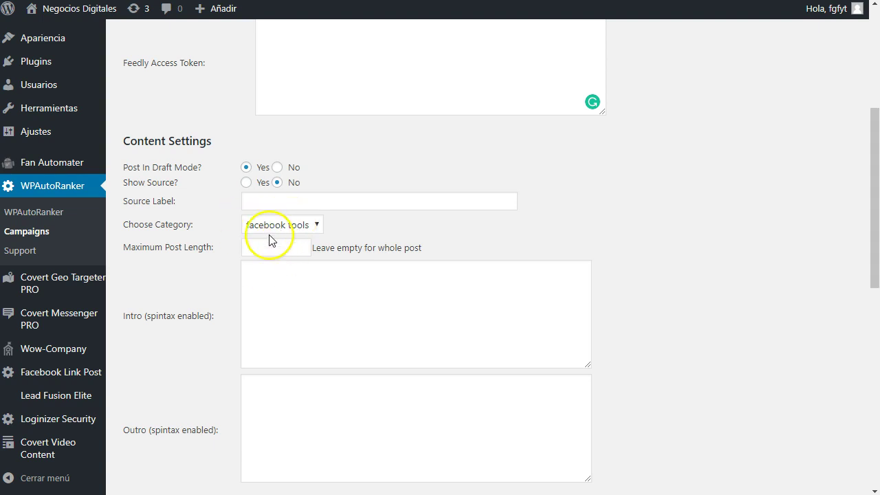
scroll(269, 249, "down", 1)
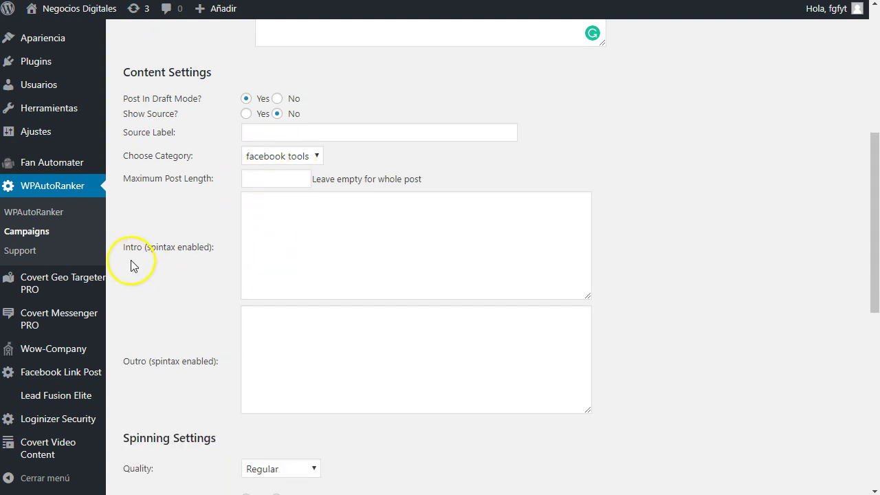
left_click_drag(124, 246, 216, 245)
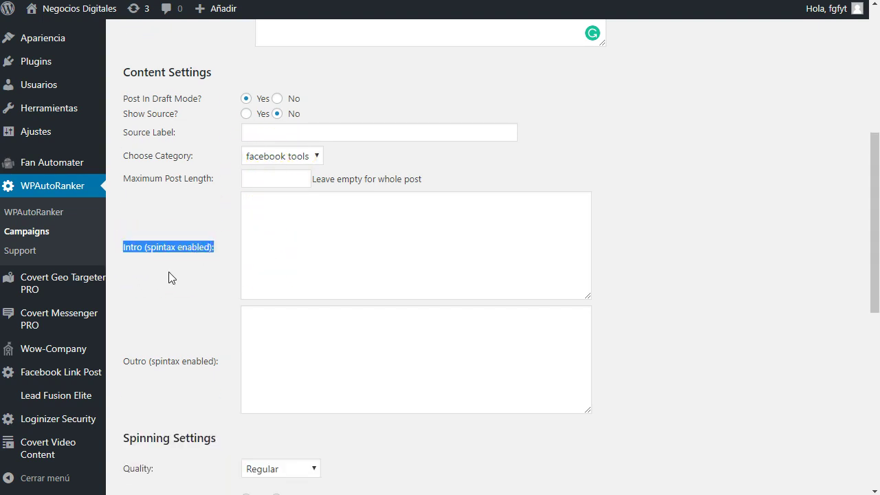
left_click(169, 273)
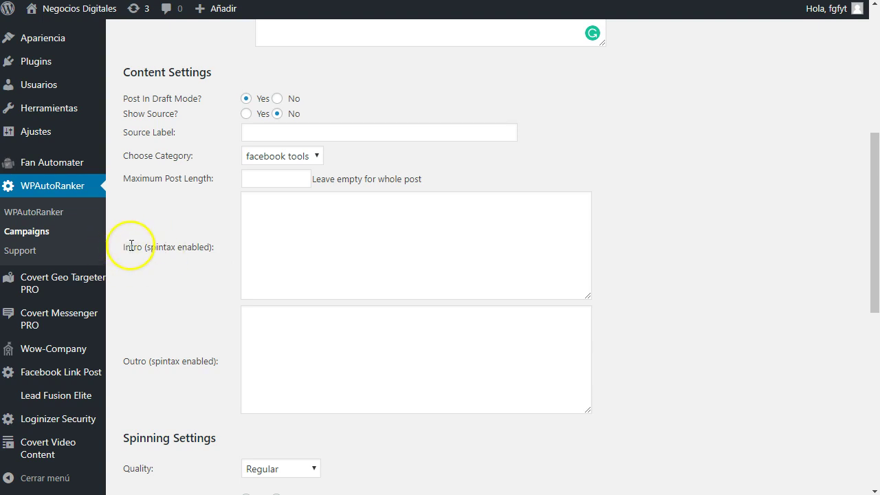
left_click(272, 218)
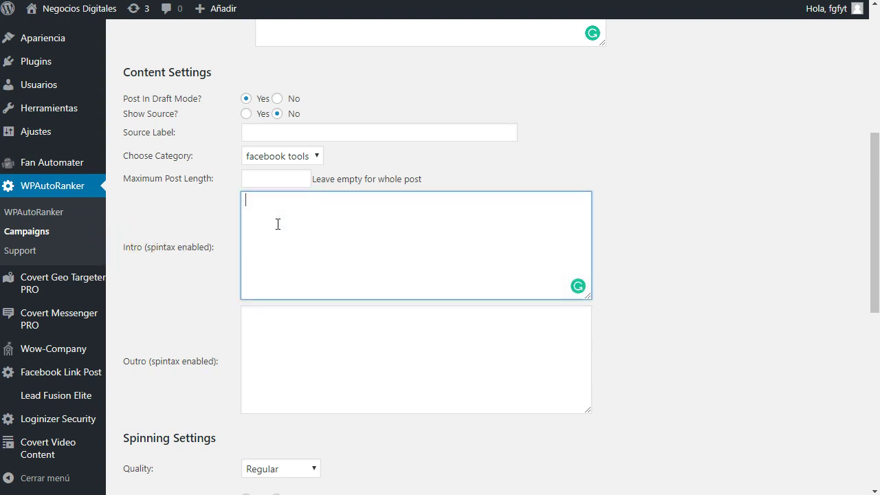
type("Nuevo video")
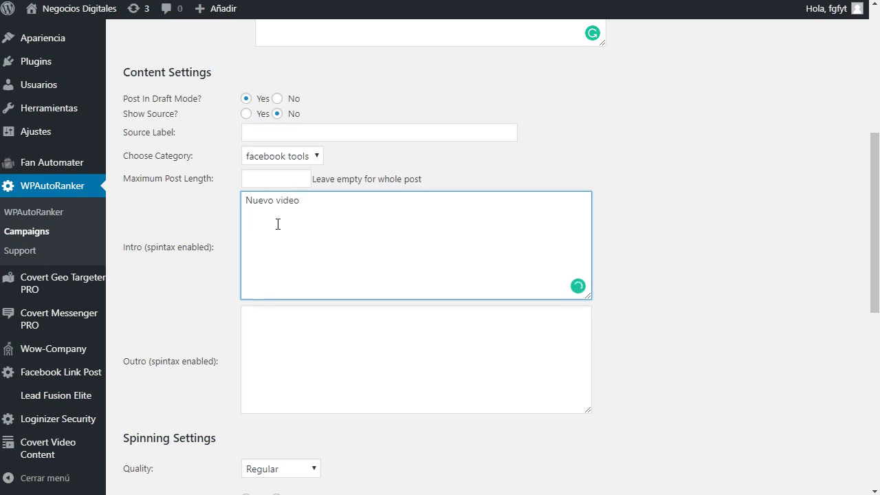
type("|contenido nuevo|nuevo para ti")
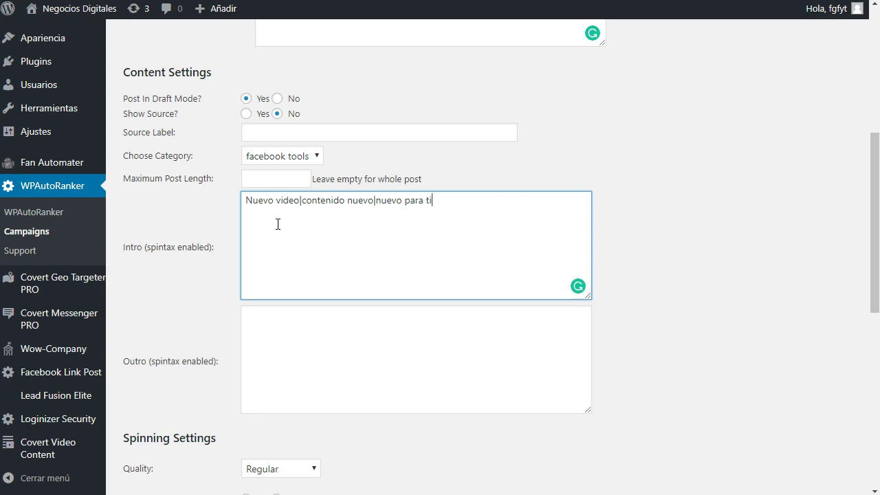
type("|fresquito de hoy}")
key("Home")
type("{")
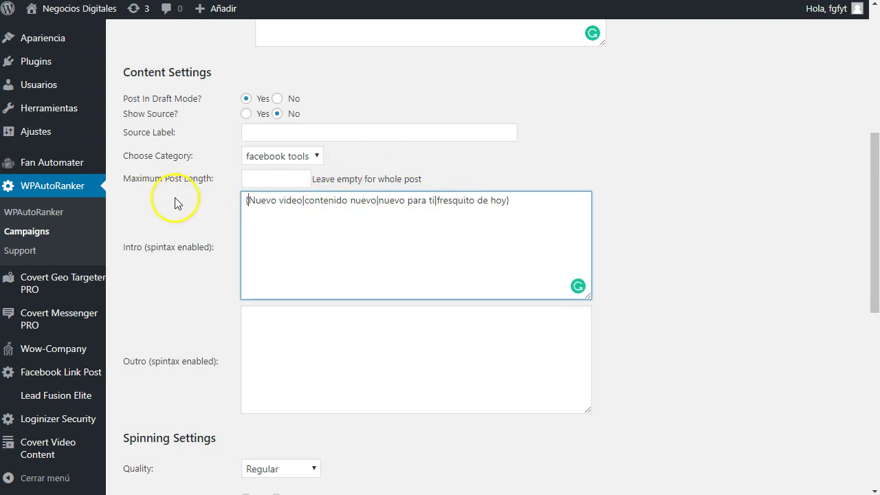
- Set the spinning quality to Very Unique in the campaign's spinning settings
scroll(184, 267, "down", 1)
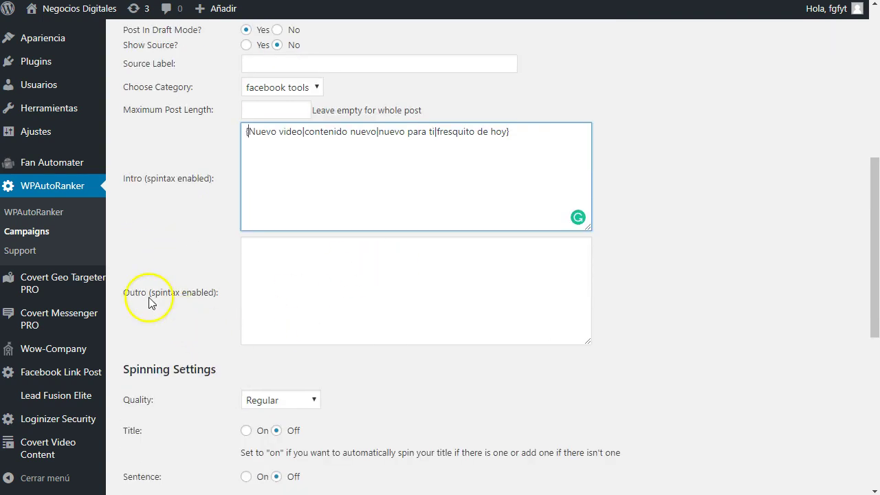
scroll(342, 281, "down", 3)
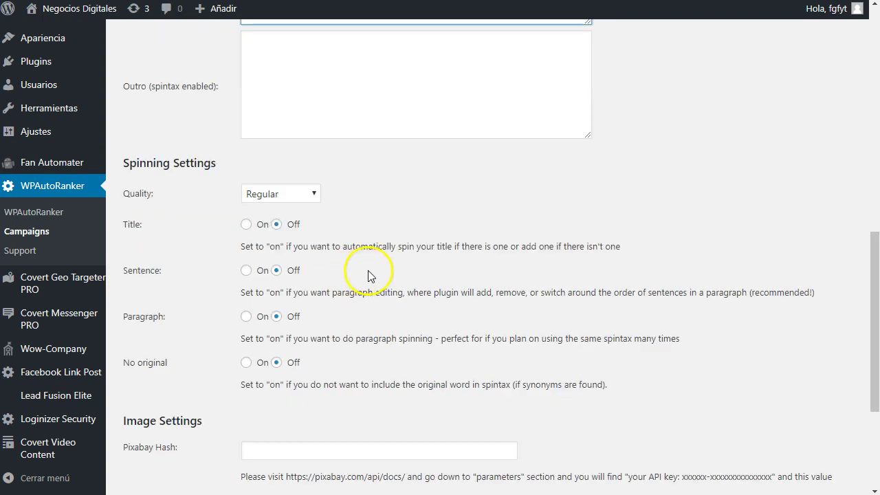
scroll(192, 203, "down", 1)
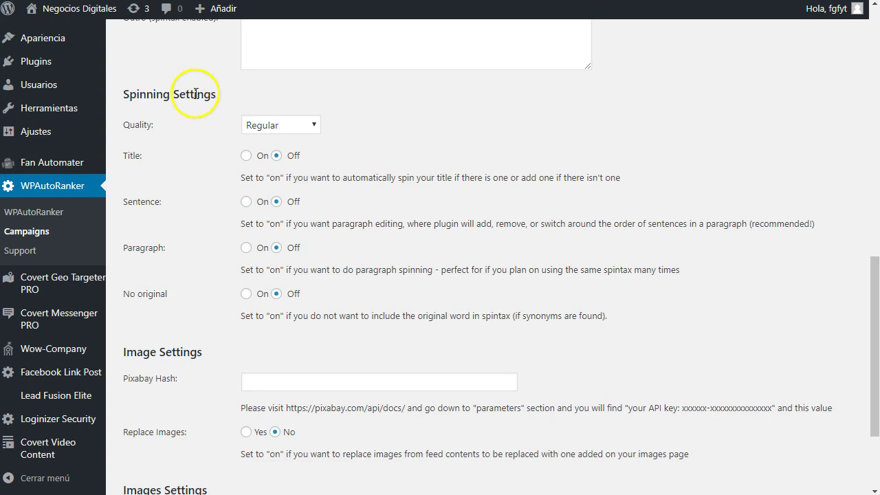
left_click(257, 124)
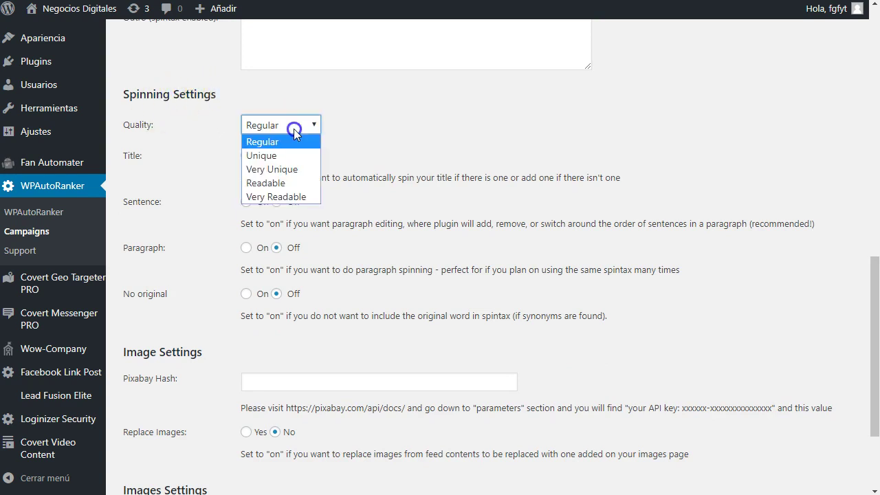
left_click(292, 169)
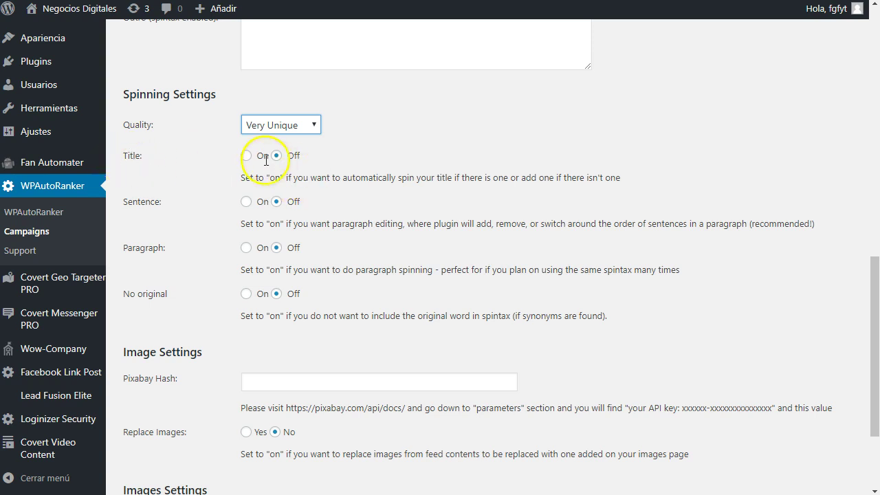
- Turn on spinning for Sentence, Paragraph and No original, and set Title spinning to off
left_click(246, 156)
left_click(275, 157)
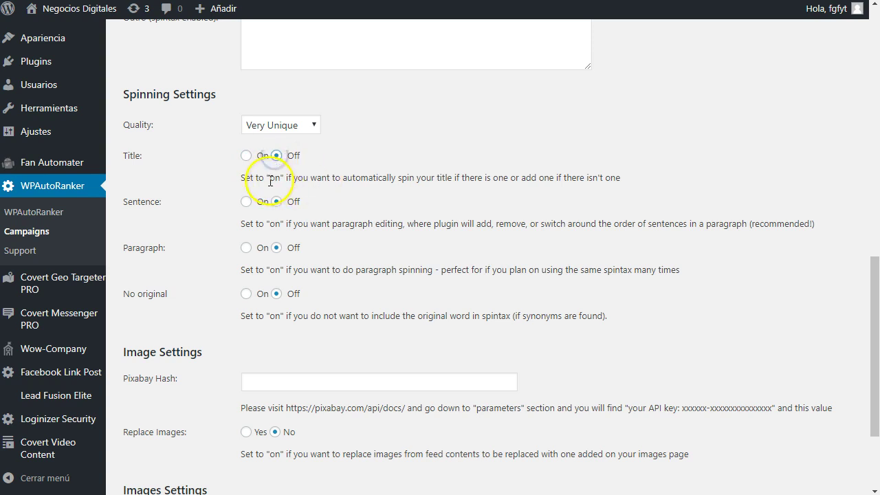
left_click(275, 177)
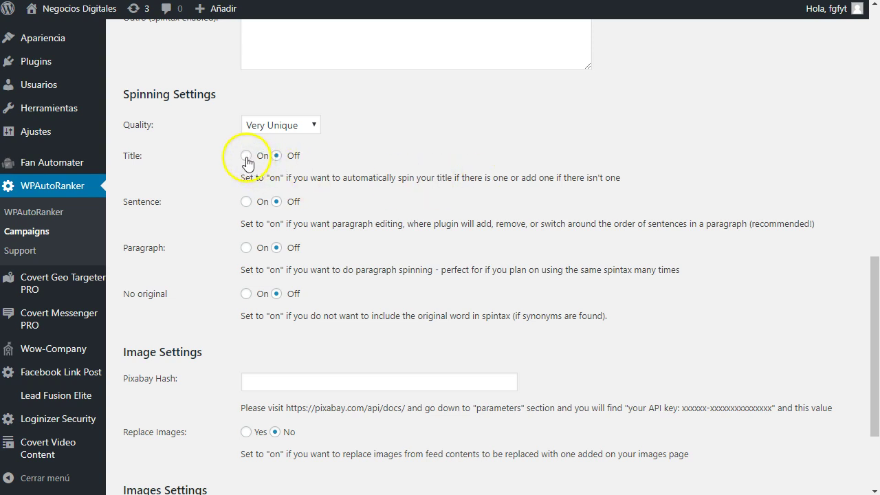
left_click(246, 248)
left_click(246, 293)
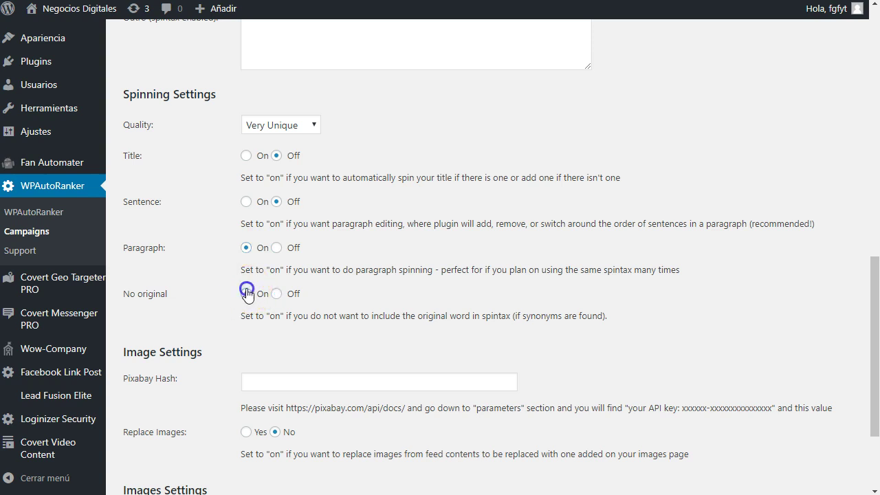
left_click(246, 201)
left_click(246, 155)
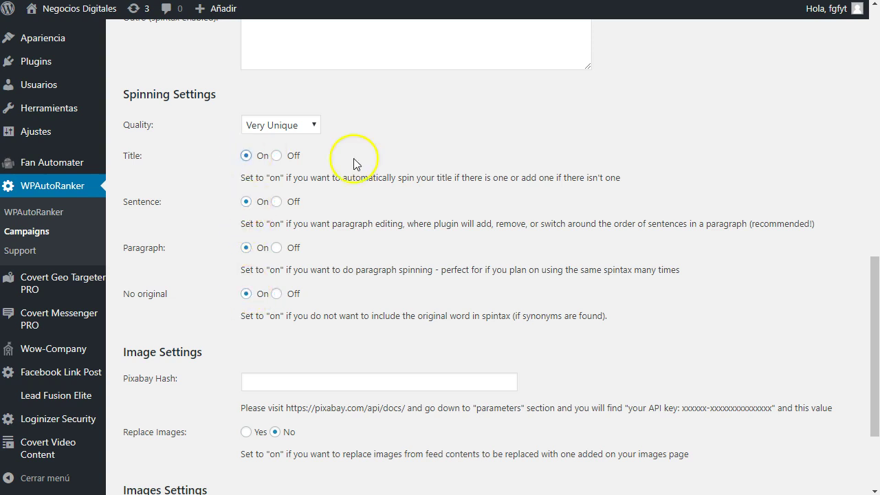
left_click(277, 155)
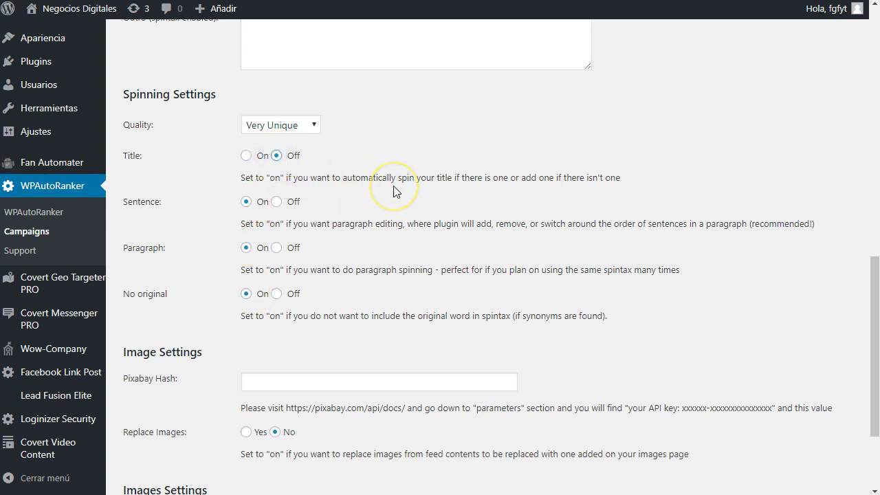
- Examine the Pixabay hash, image replacement, featured image and image removal options in the campaign setup
scroll(394, 186, "down", 2)
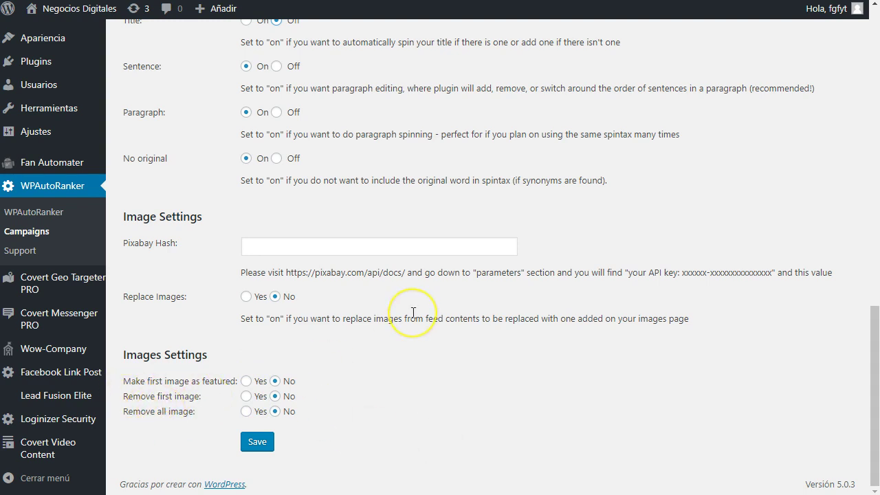
scroll(413, 313, "up", 15)
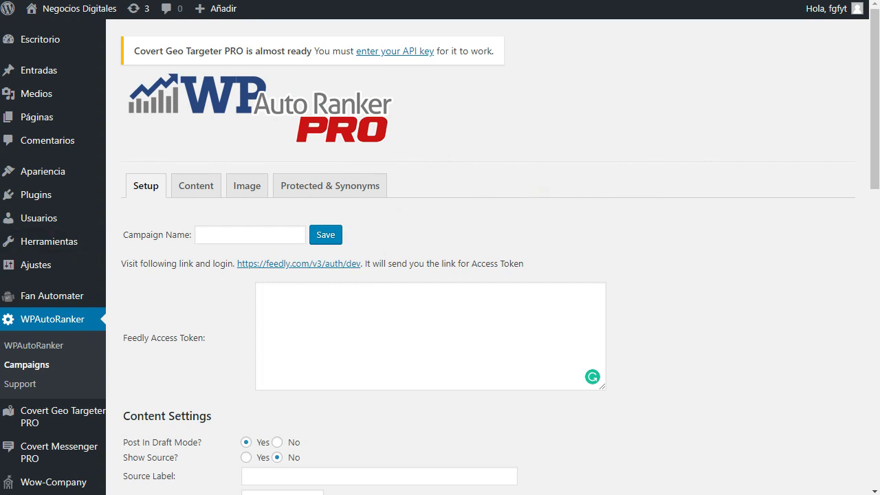
scroll(55, 197, "down", 2)
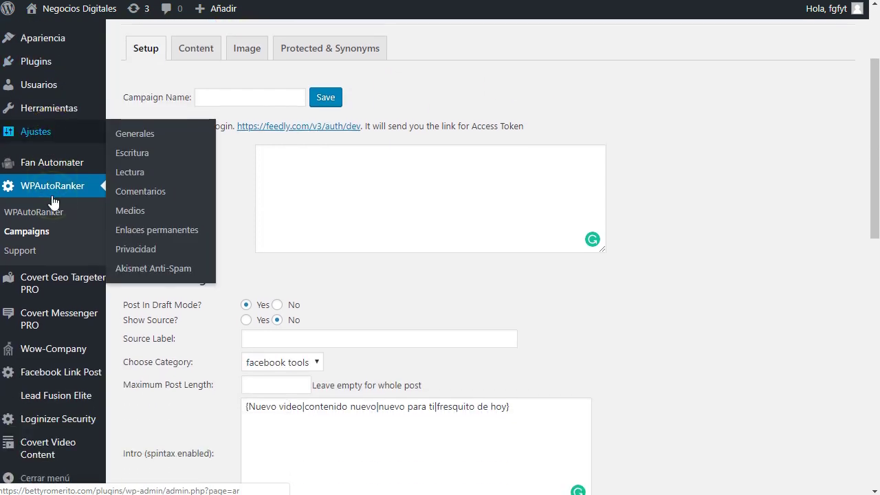
mouse_move(64, 170)
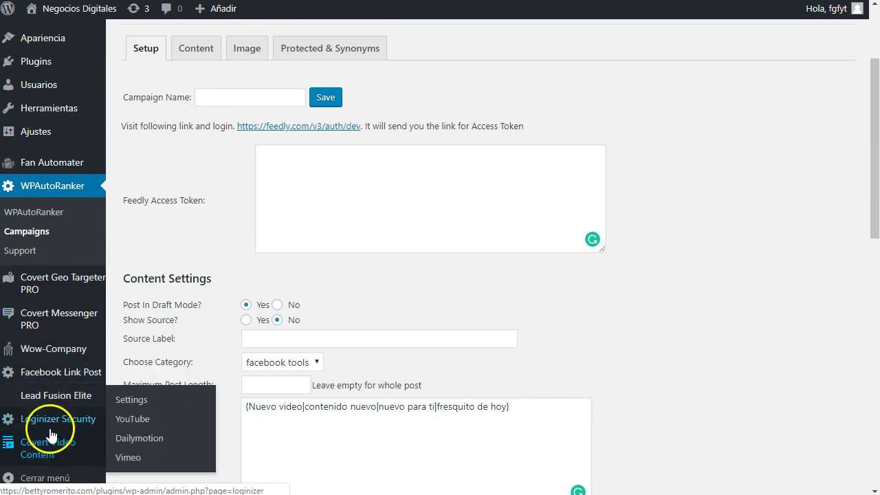
mouse_move(61, 286)
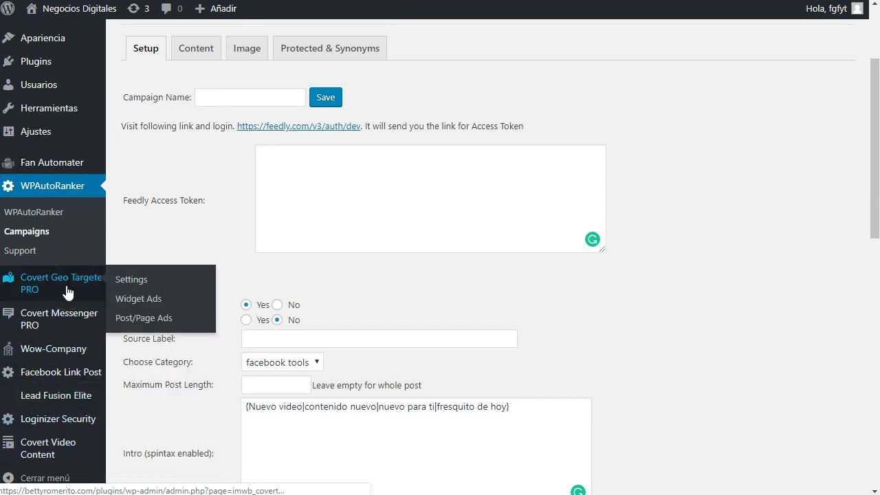
scroll(72, 447, "down", 1)
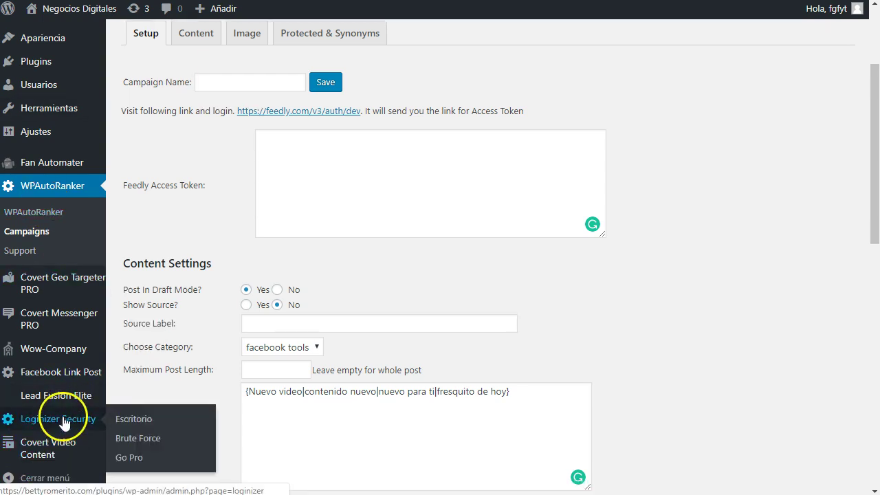
scroll(52, 275, "up", 3)
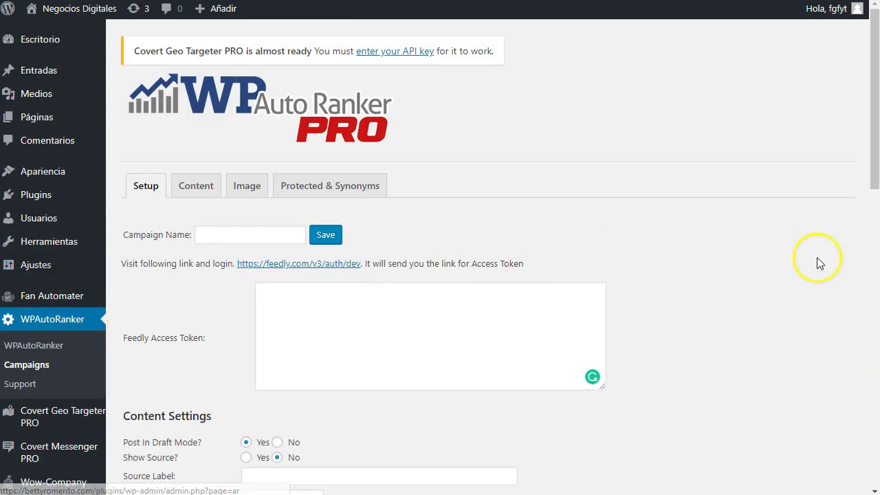
left_click(750, 299)
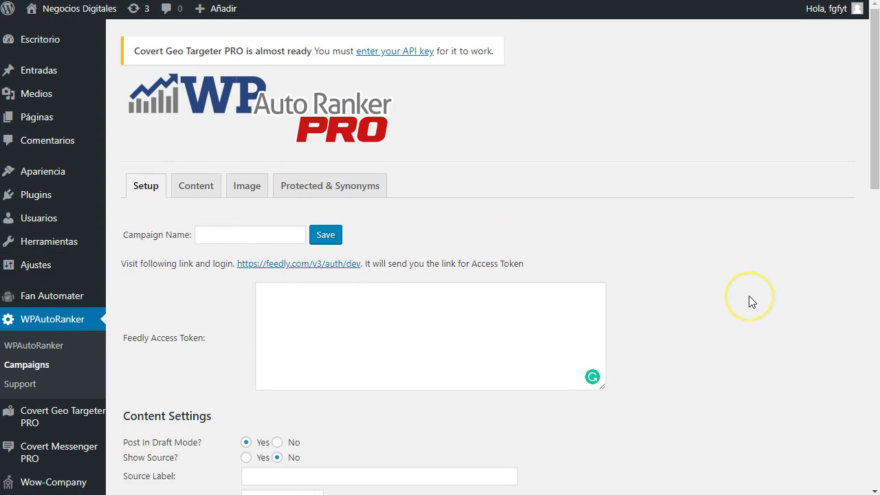